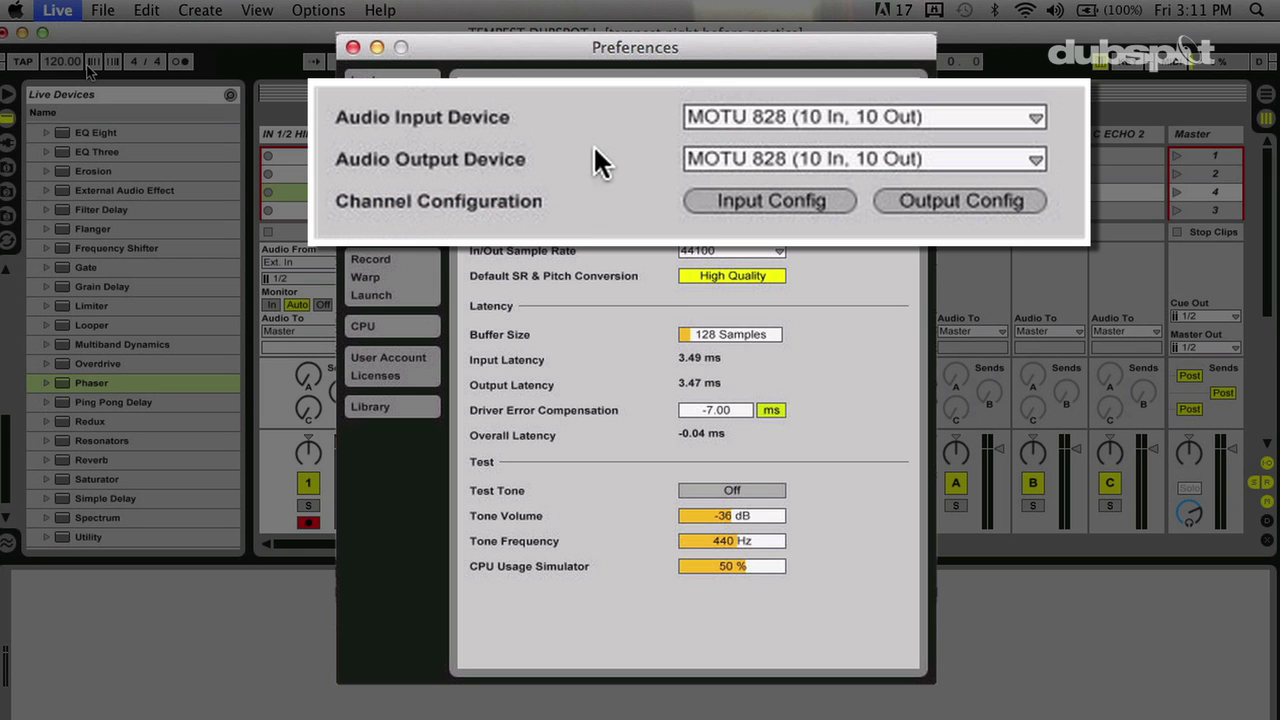
Step: Deactivate the mono and stereo inputs for channels 3/4 and 5/6 in the audio input configuration
{"action": "left_click", "coordinate": [751, 196]}
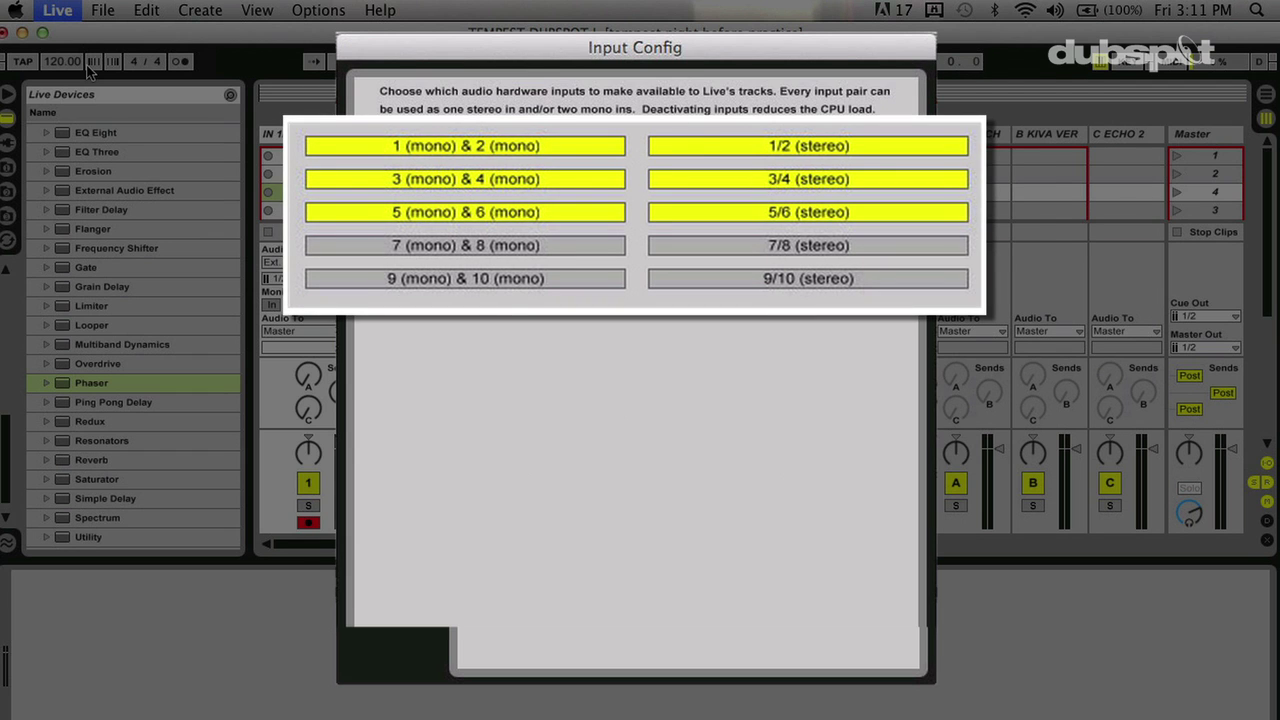
{"action": "left_click", "coordinate": [710, 215]}
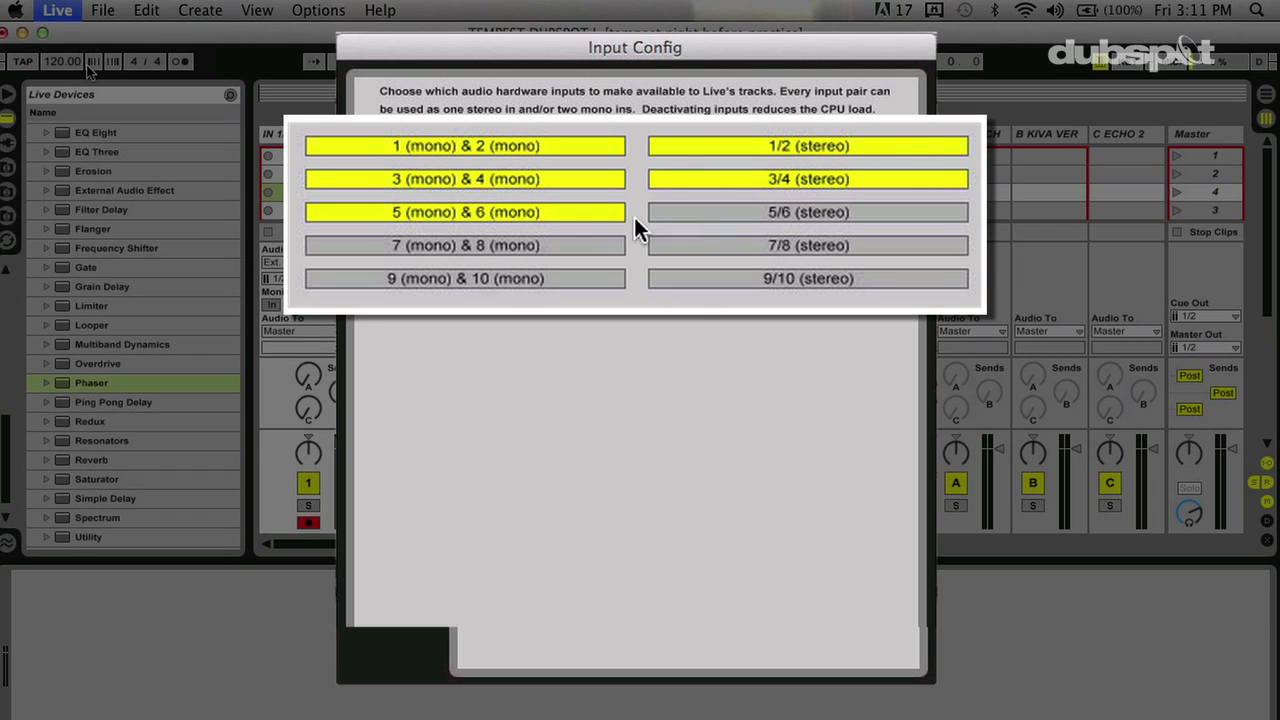
{"action": "left_click", "coordinate": [547, 212]}
{"action": "left_click", "coordinate": [549, 177]}
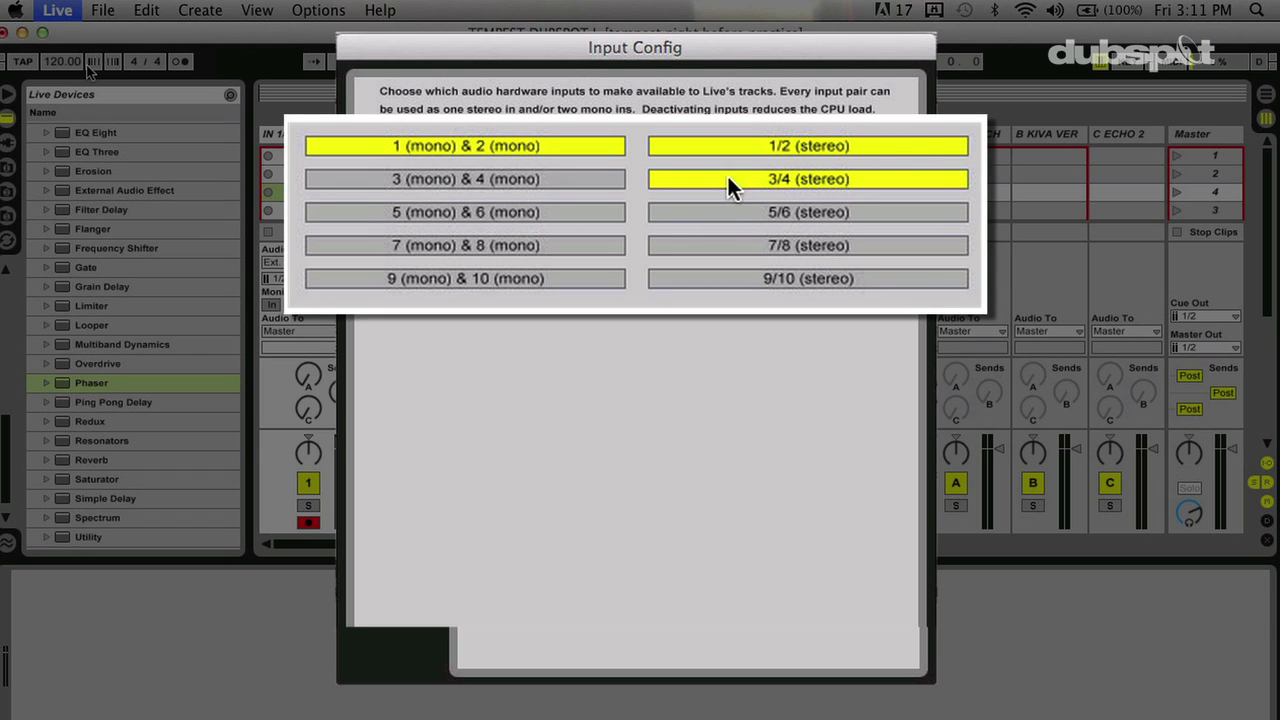
{"action": "left_click", "coordinate": [727, 178]}
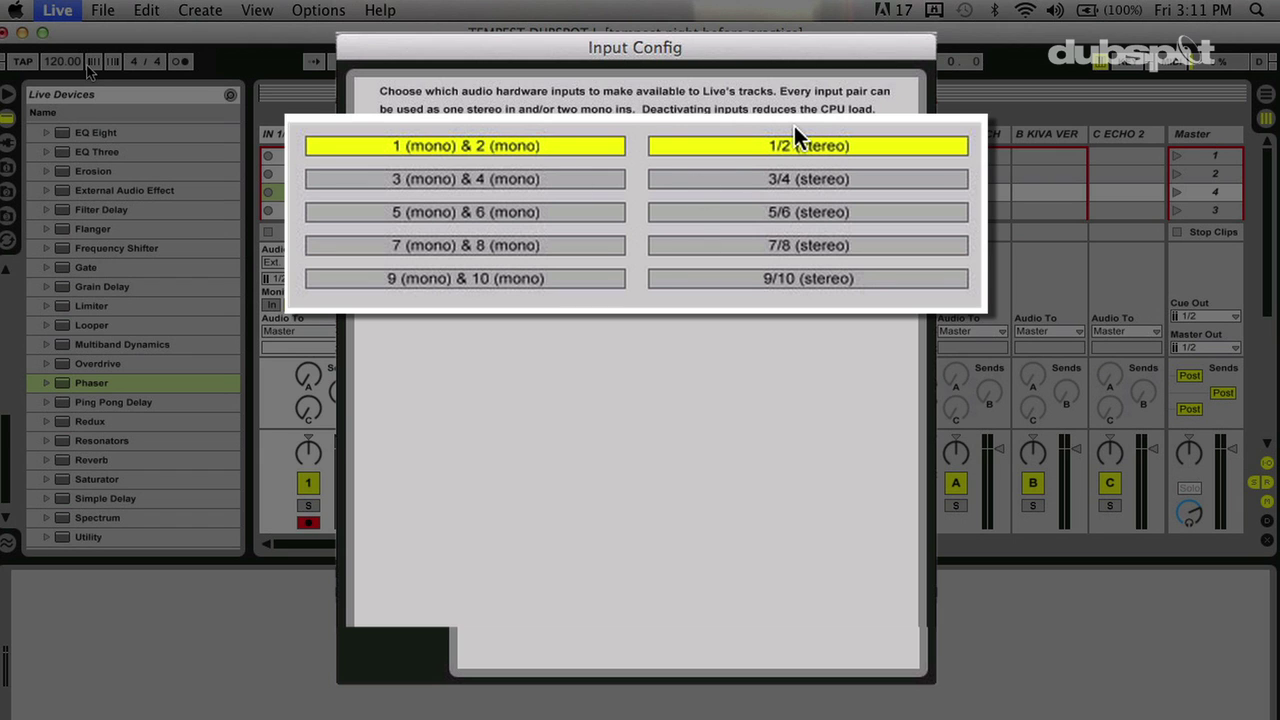
Step: Activate stereo inputs 3/4 and 5/6 and mono inputs 3 & 4 and 5 & 6, confirm, and open the output configuration
{"action": "left_click", "coordinate": [694, 180]}
{"action": "left_click", "coordinate": [689, 205]}
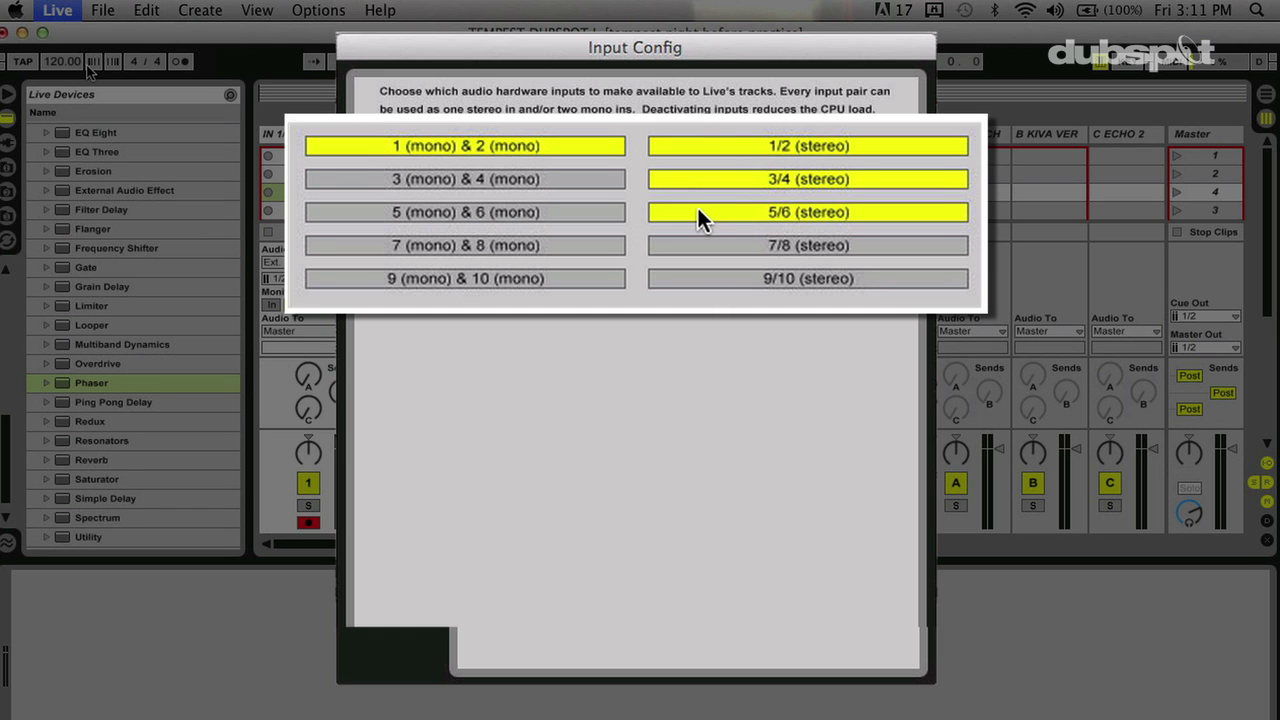
{"action": "left_click", "coordinate": [453, 178]}
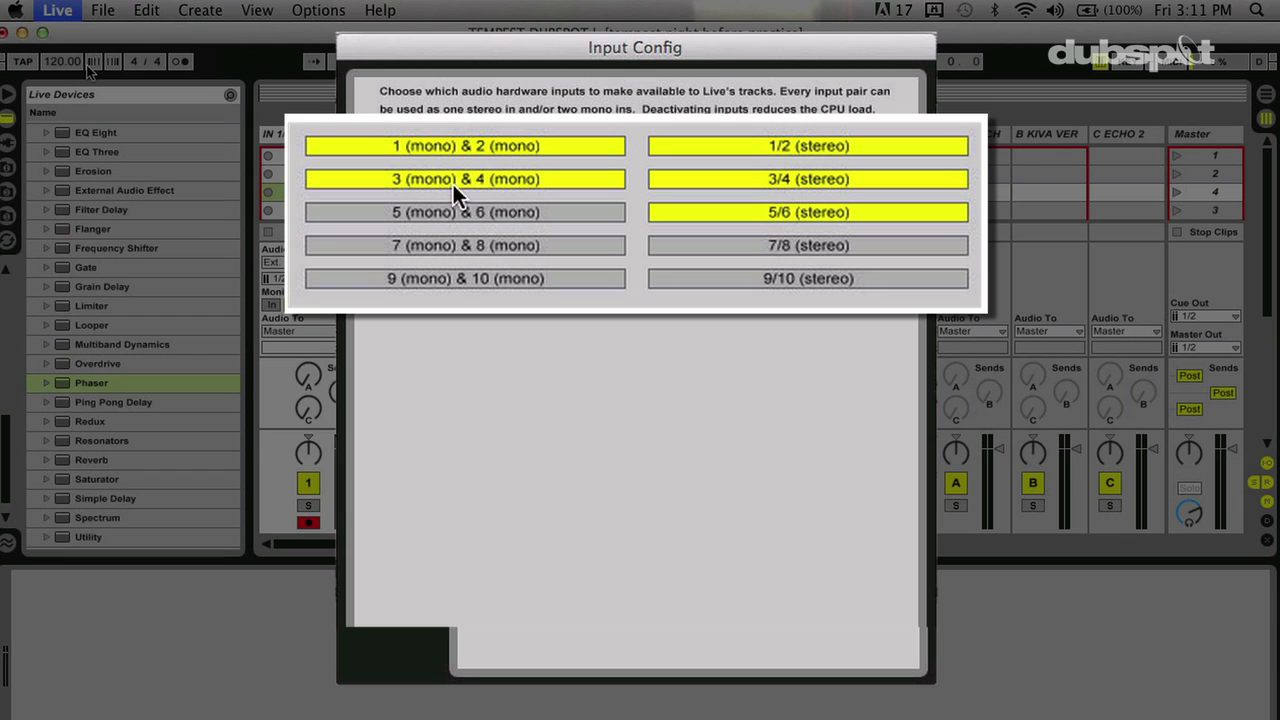
{"action": "left_click", "coordinate": [454, 212]}
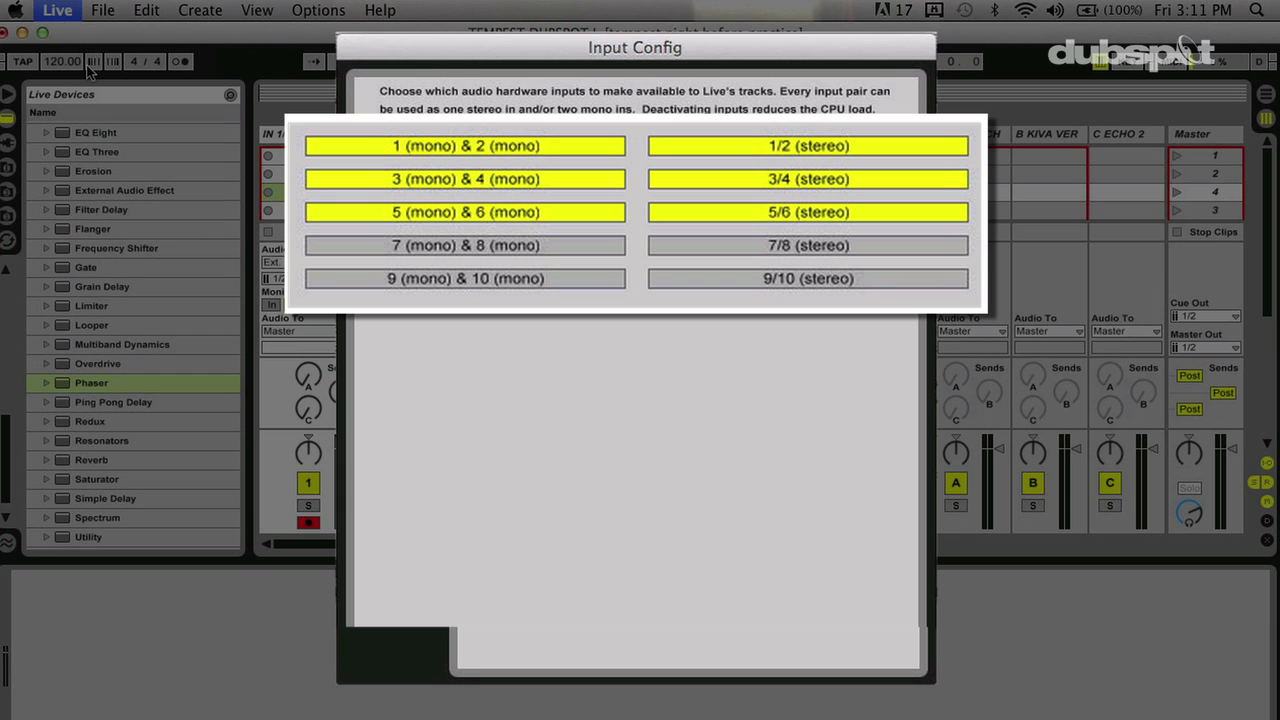
{"action": "key", "text": "Return"}
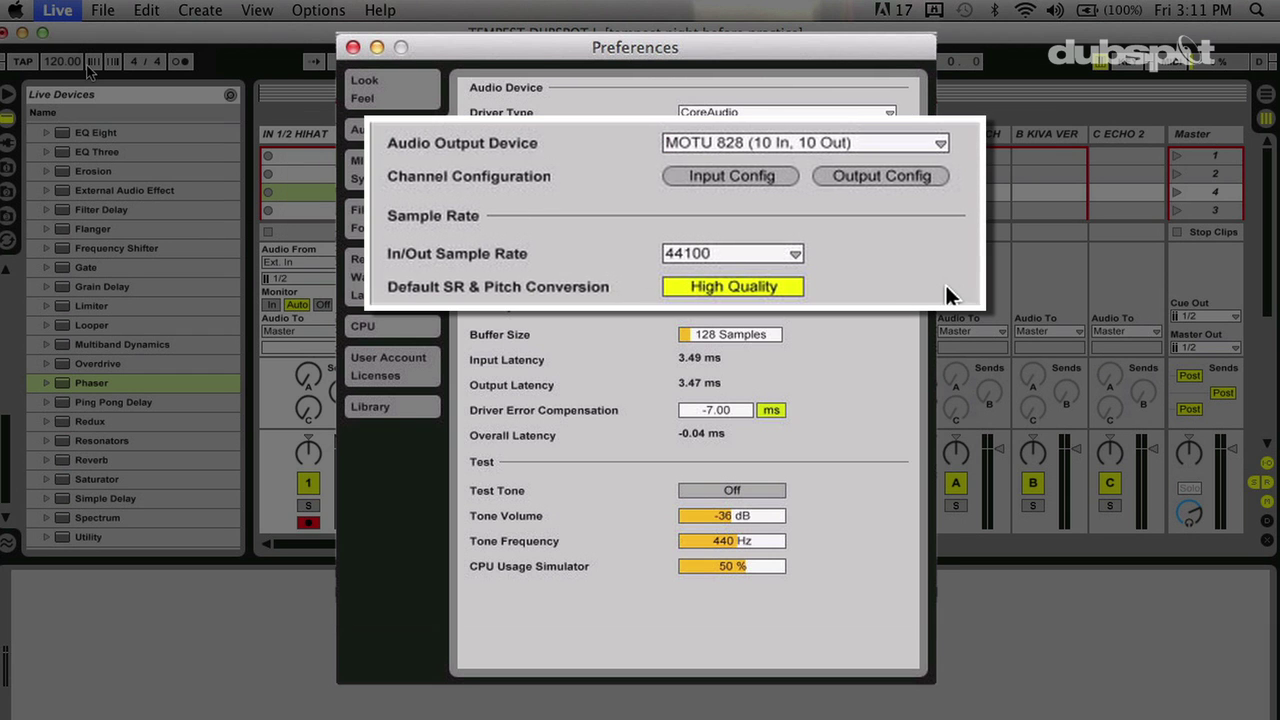
{"action": "left_click", "coordinate": [863, 176]}
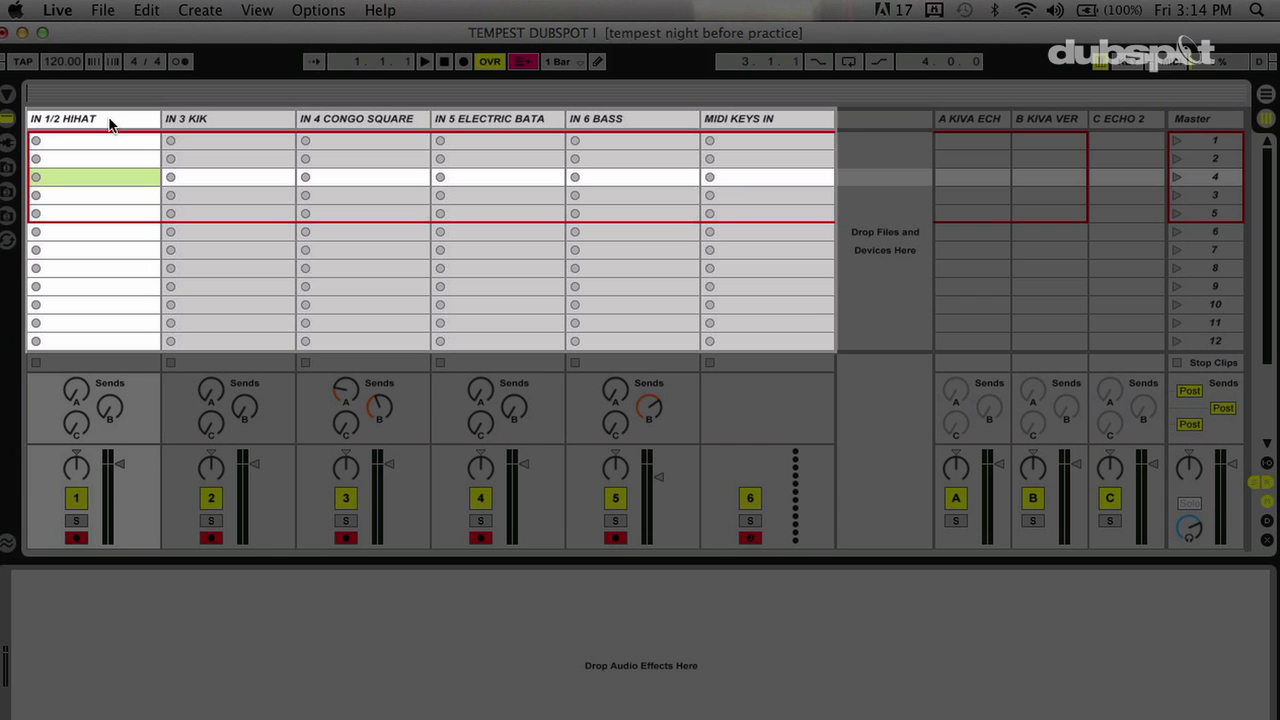
Step: Go through the HIHAT, KIK, CONGO SQUARE and ELECTRIC BATA tracks and show the mixer's In/Out section
{"action": "left_click", "coordinate": [110, 124]}
{"action": "left_click", "coordinate": [180, 124]}
{"action": "left_click", "coordinate": [320, 122]}
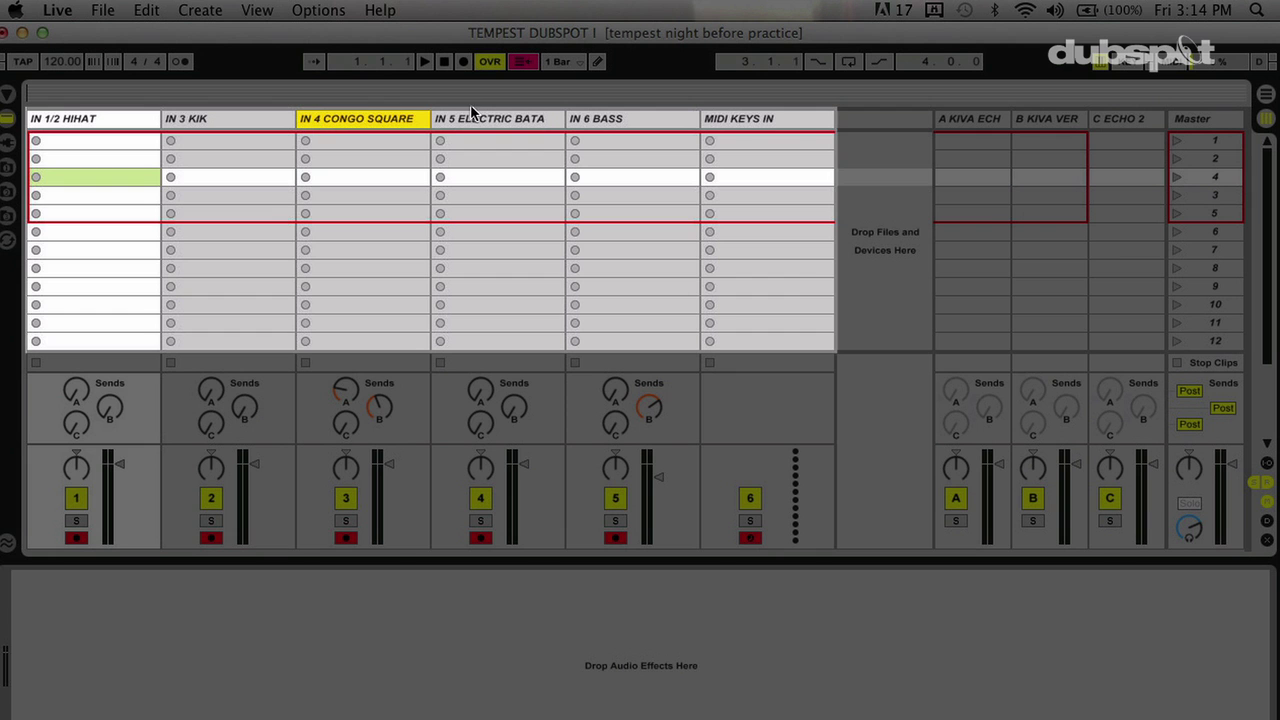
{"action": "left_click", "coordinate": [443, 124]}
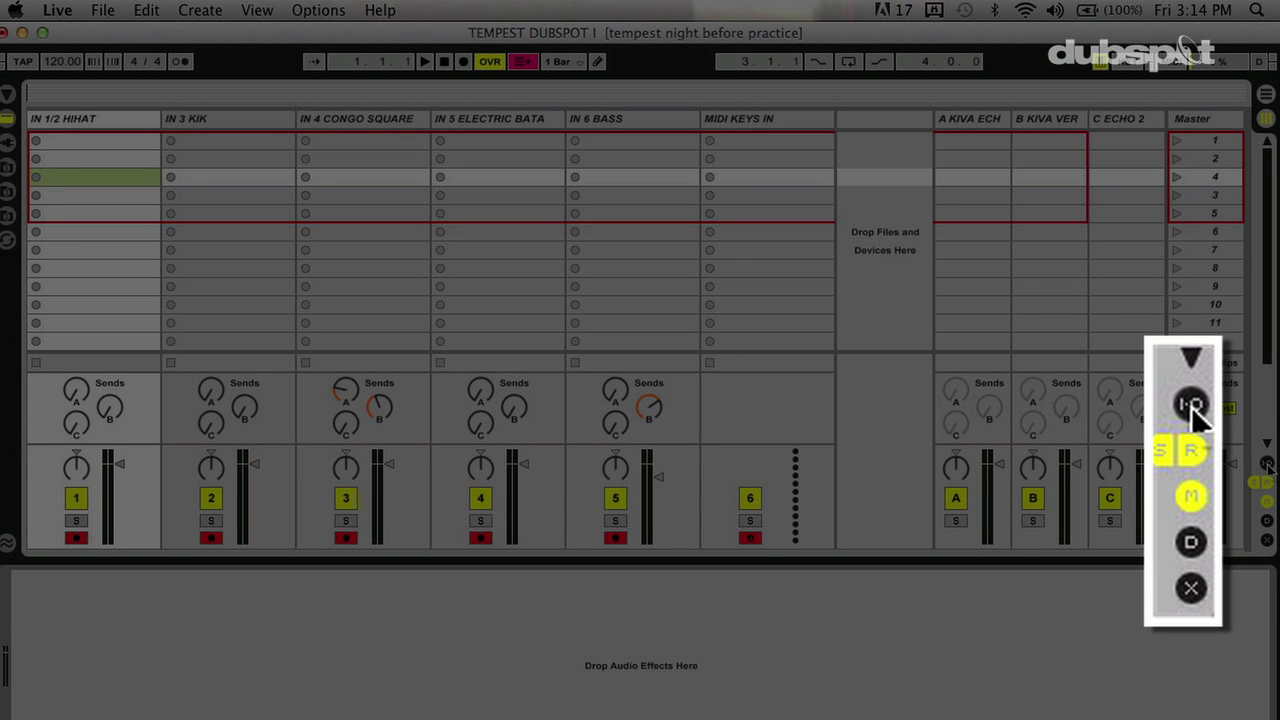
{"action": "left_click", "coordinate": [1267, 465]}
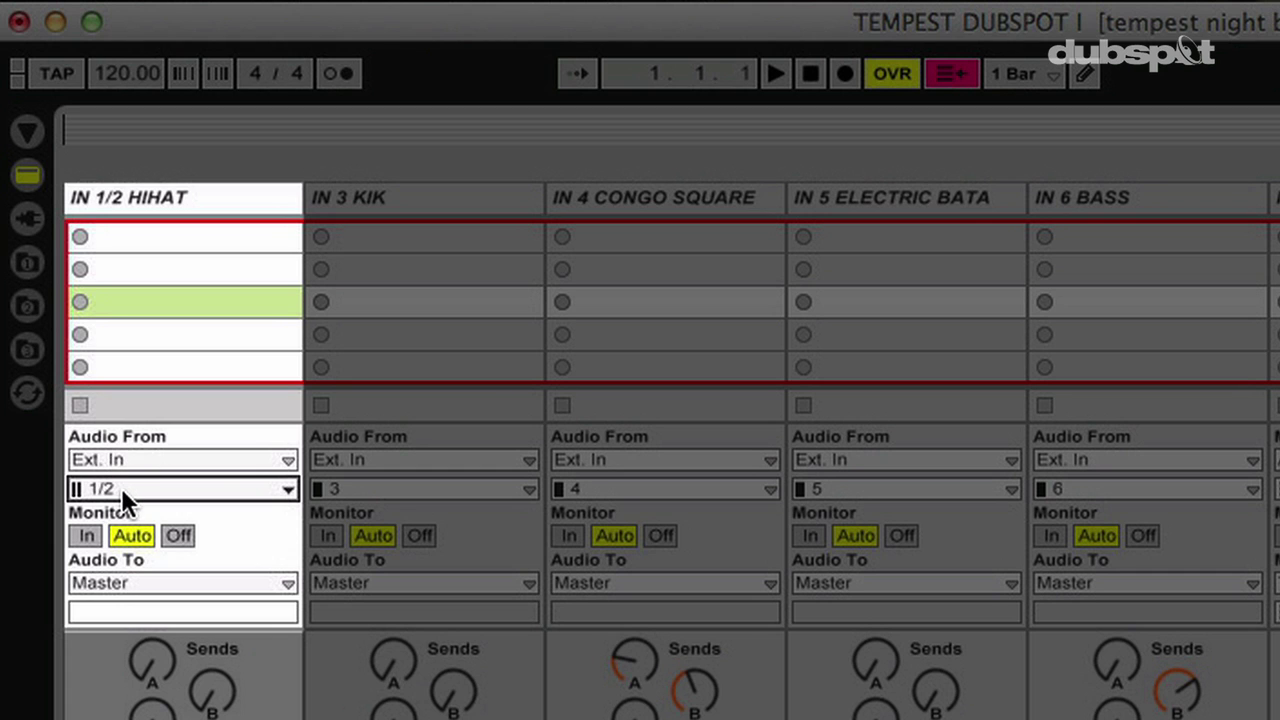
Step: Set the external audio input of the IN 3 KIK track to mono channel 3
{"action": "left_click", "coordinate": [381, 190]}
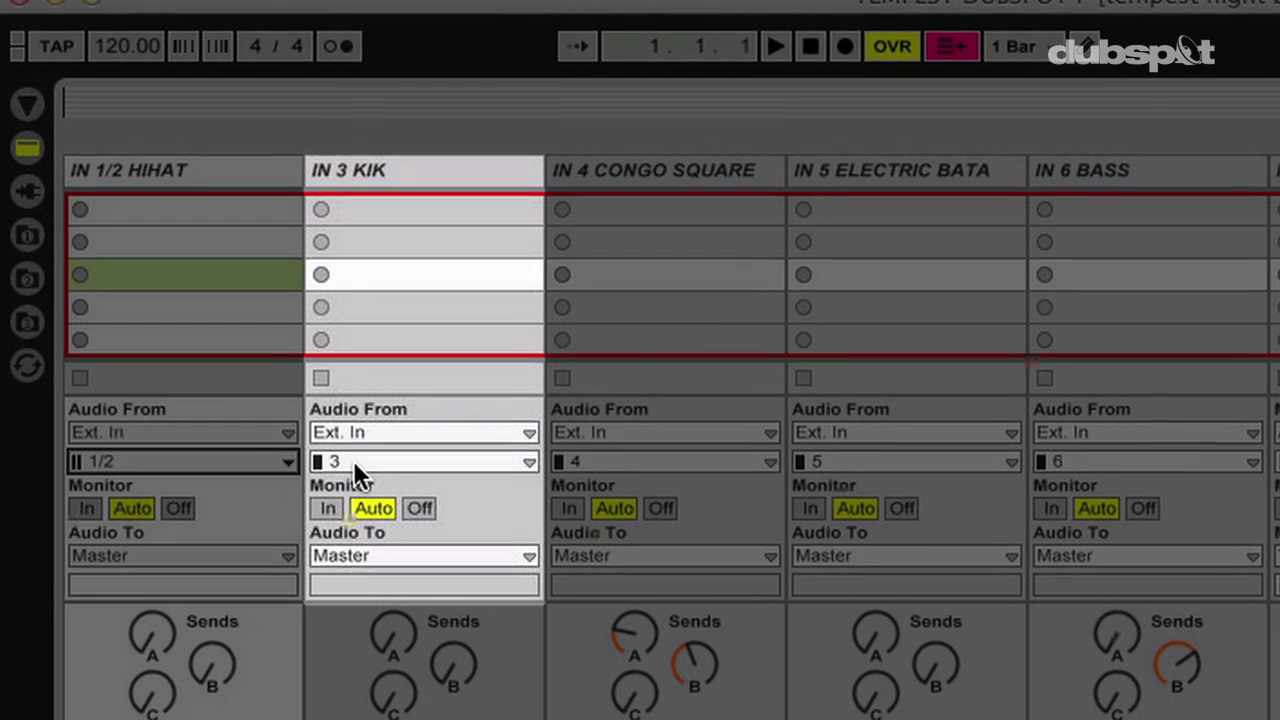
{"action": "left_click", "coordinate": [353, 488]}
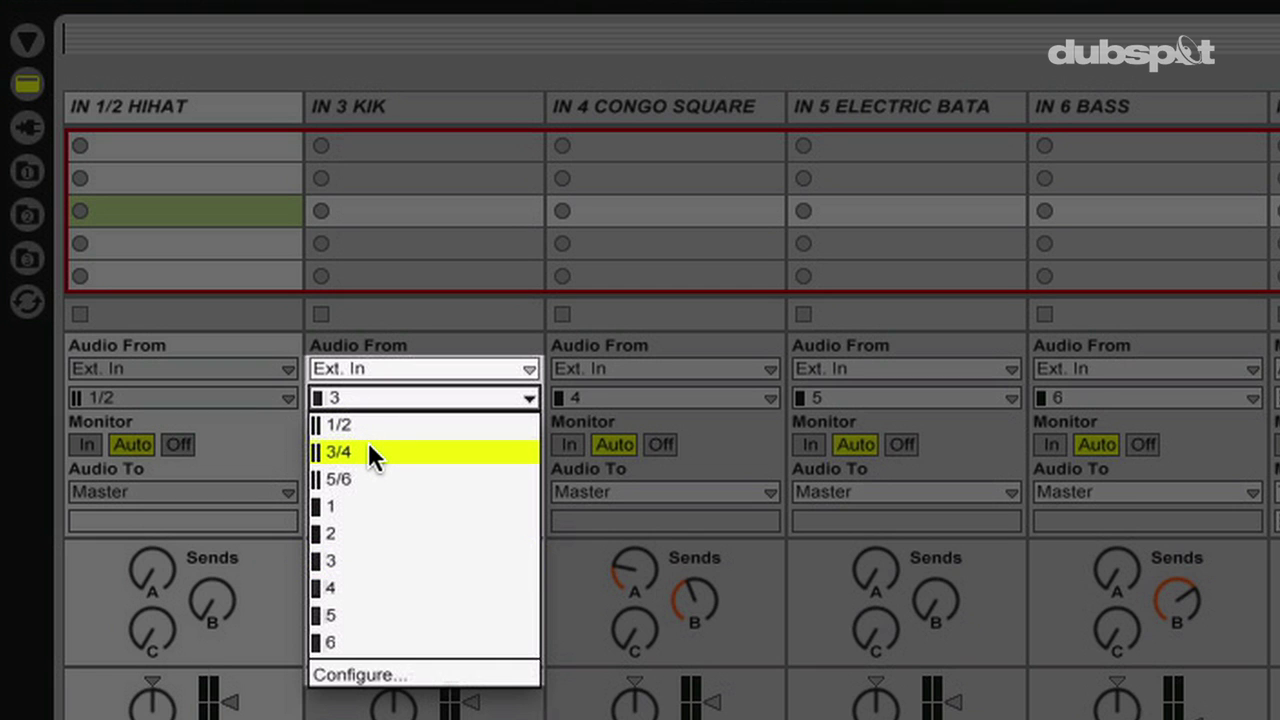
{"action": "left_click", "coordinate": [330, 560]}
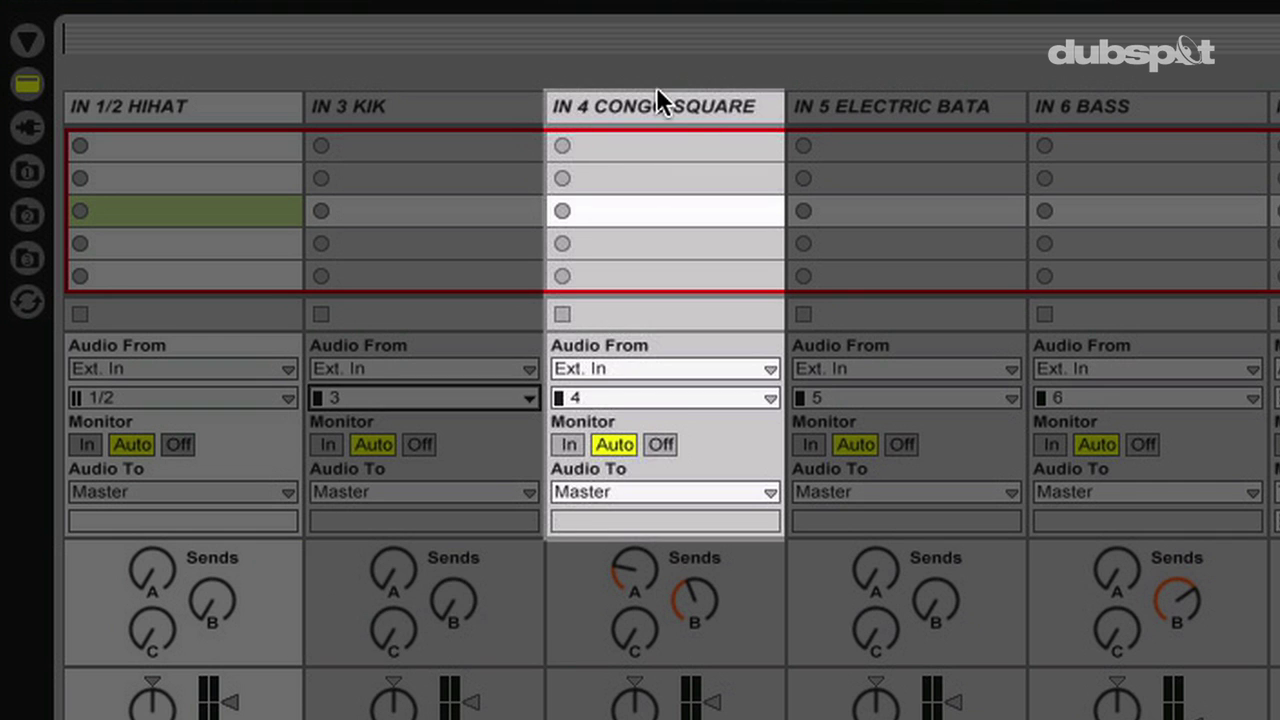
Step: Set the IN 4 CONGO SQUARE track's input to mono channel 4, and check the ELECTRIC BATA and BASS track inputs
{"action": "left_click", "coordinate": [596, 397]}
{"action": "left_click", "coordinate": [578, 582]}
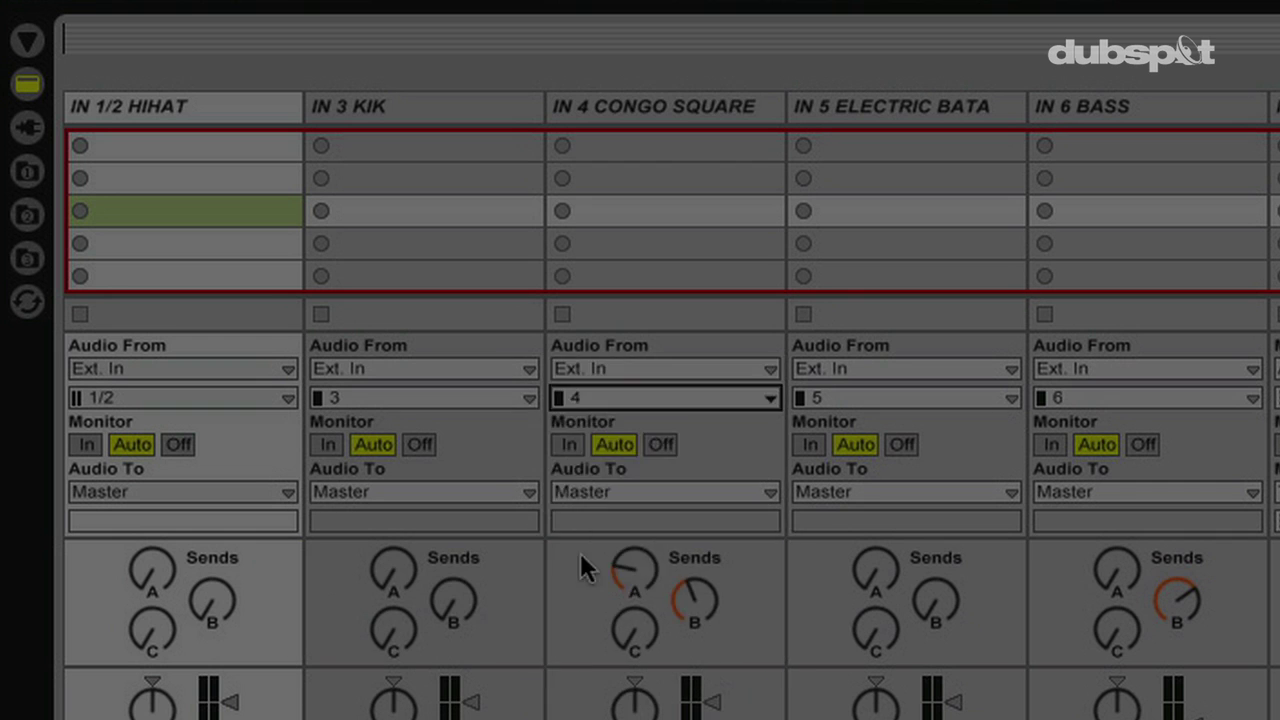
{"action": "left_click", "coordinate": [903, 105]}
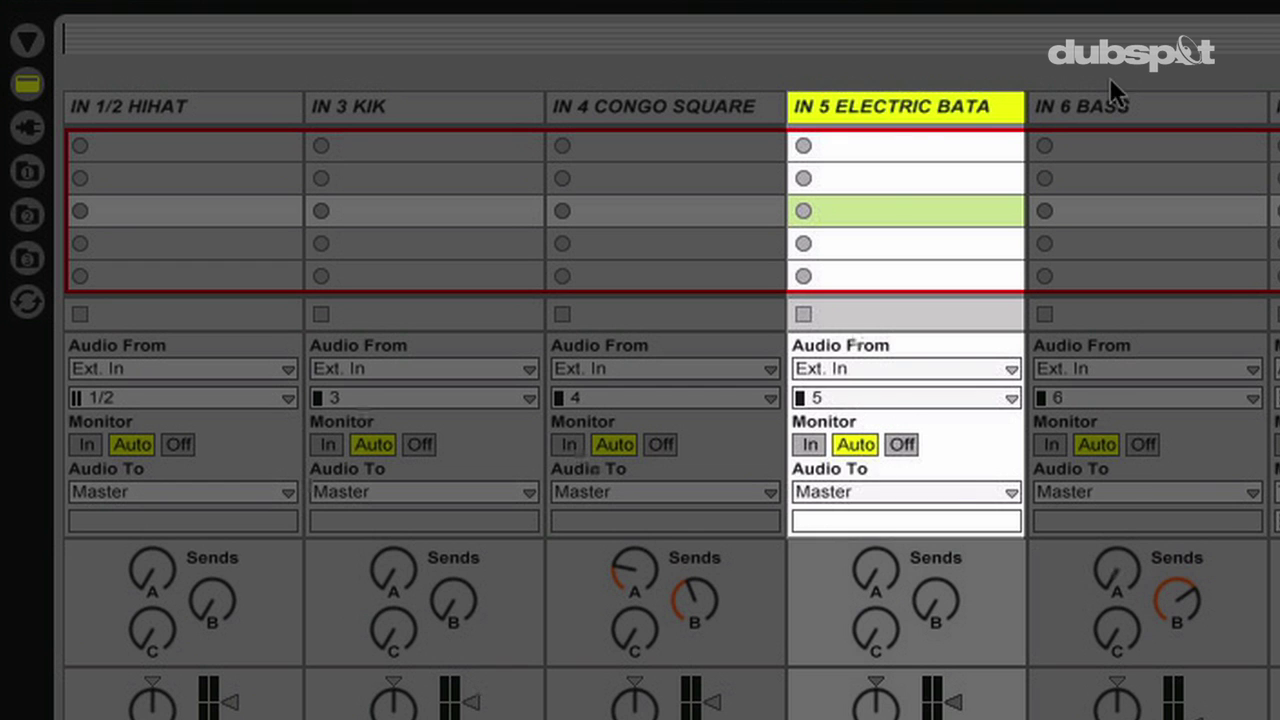
{"action": "left_click", "coordinate": [1140, 108]}
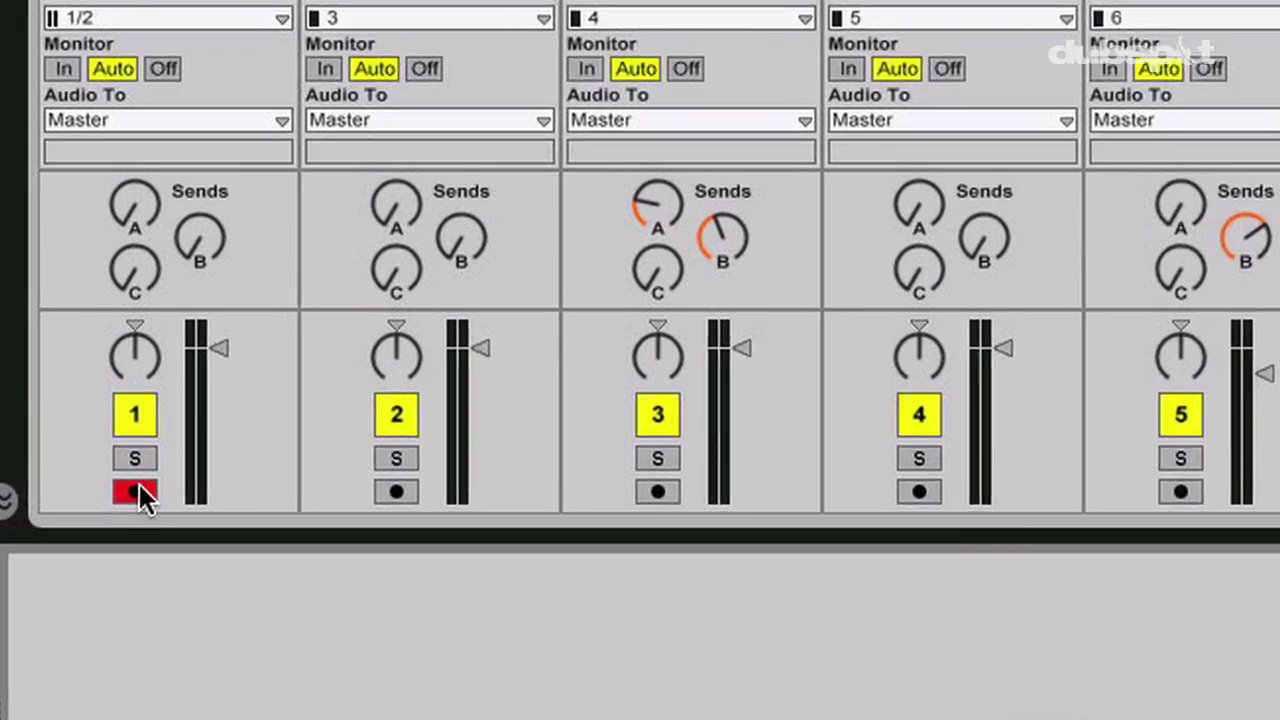
Step: Arm track 2 for recording and turn off Arm Exclusive so several tracks can be armed together
{"action": "right_click", "coordinate": [160, 470]}
{"action": "left_click", "coordinate": [261, 489]}
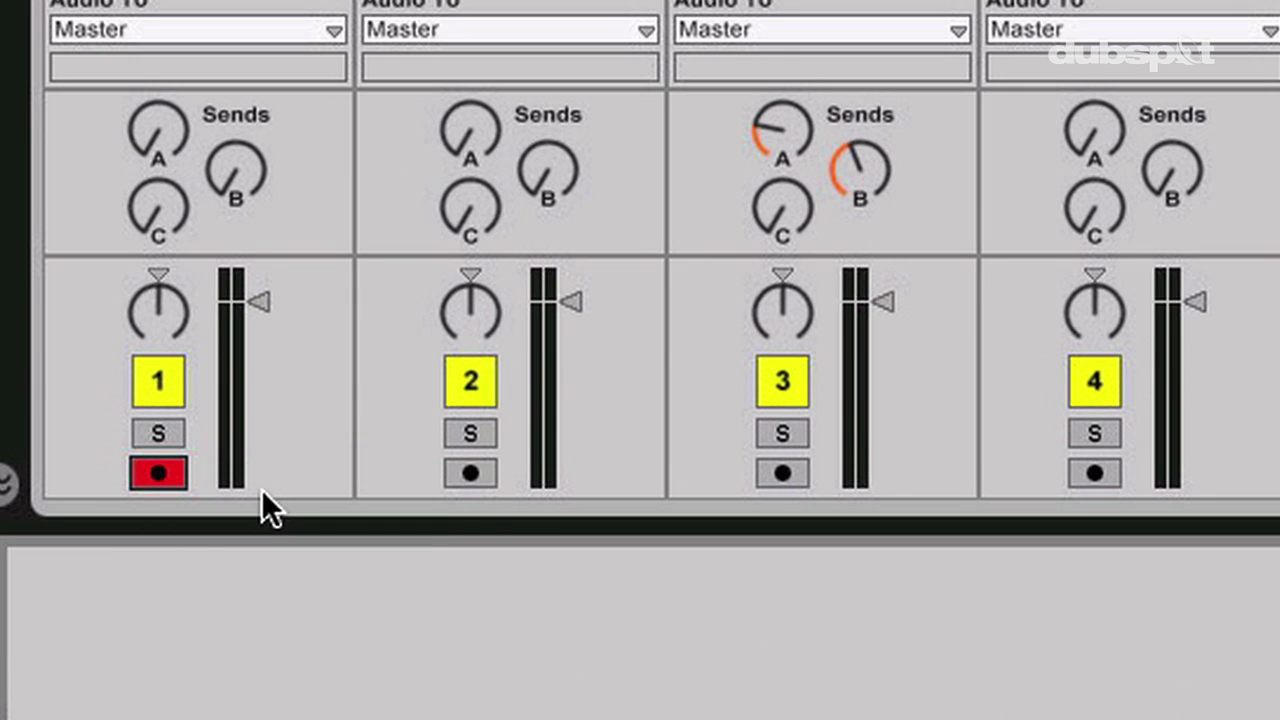
{"action": "left_click", "coordinate": [470, 470]}
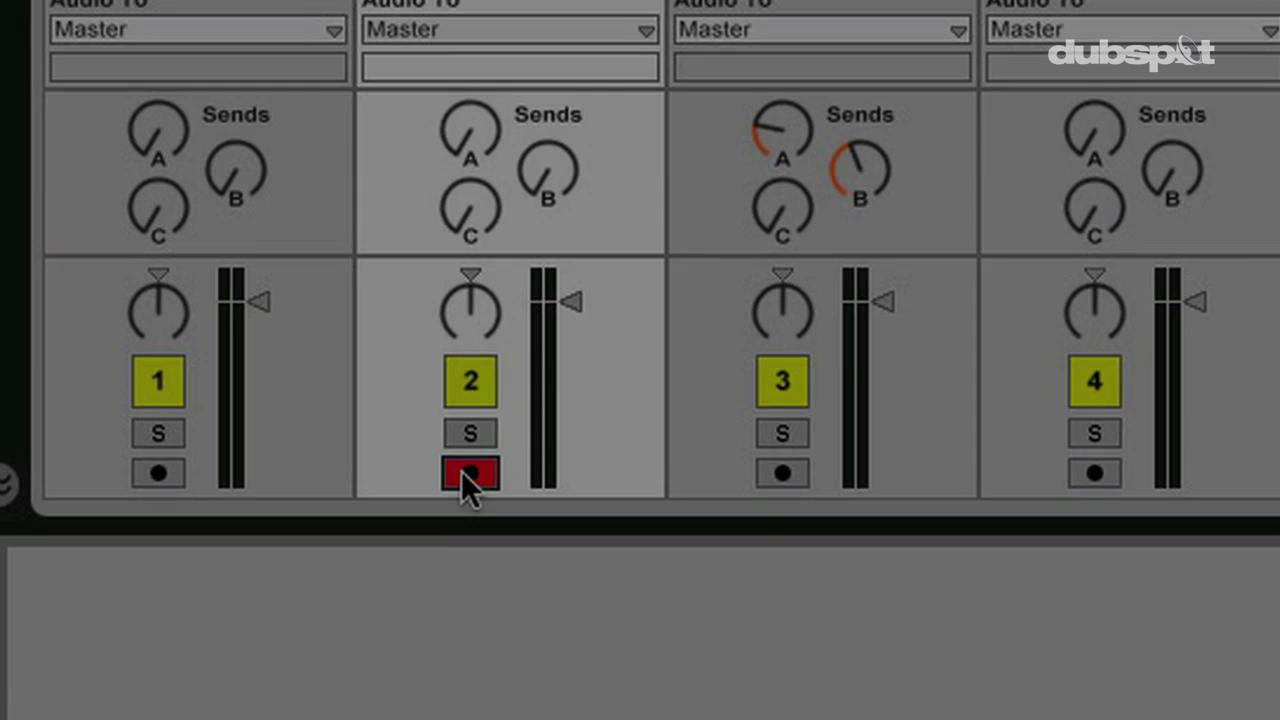
{"action": "right_click", "coordinate": [466, 473]}
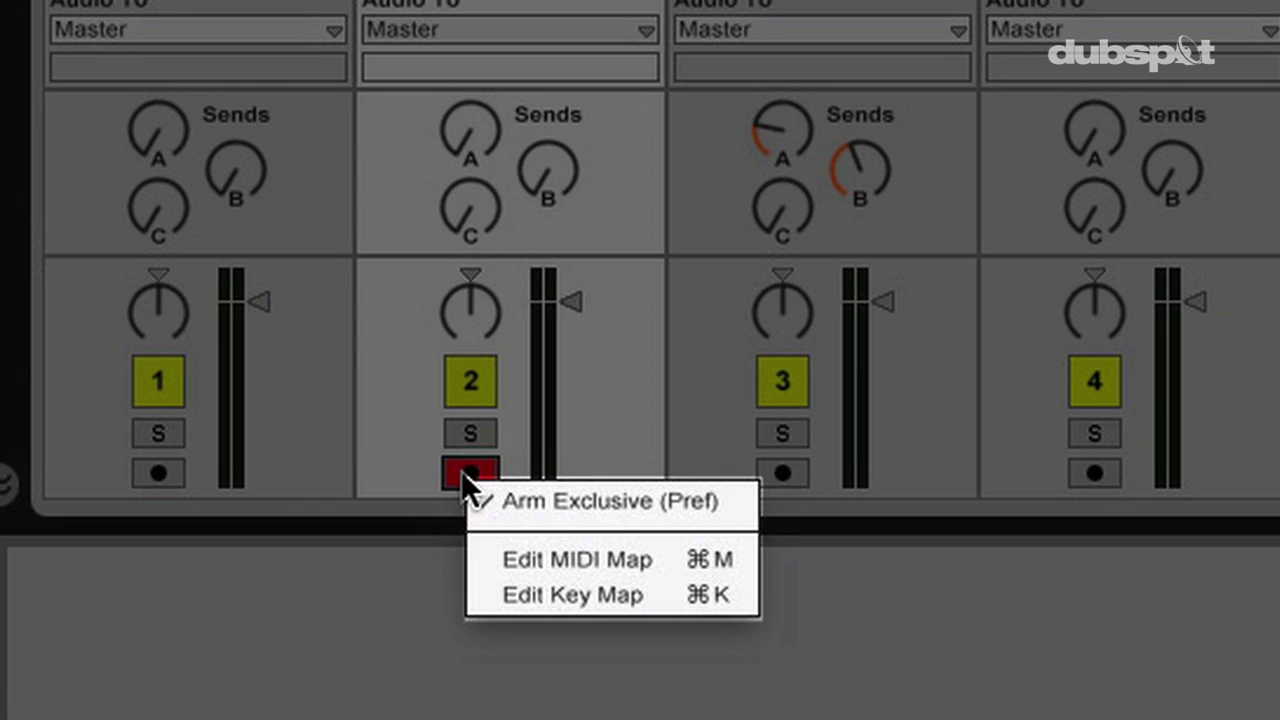
{"action": "left_click", "coordinate": [553, 500]}
Step: Arm audio tracks 1, 3, 4 and 5 for recording along with track 2
{"action": "left_click", "coordinate": [158, 473]}
{"action": "left_click", "coordinate": [798, 470]}
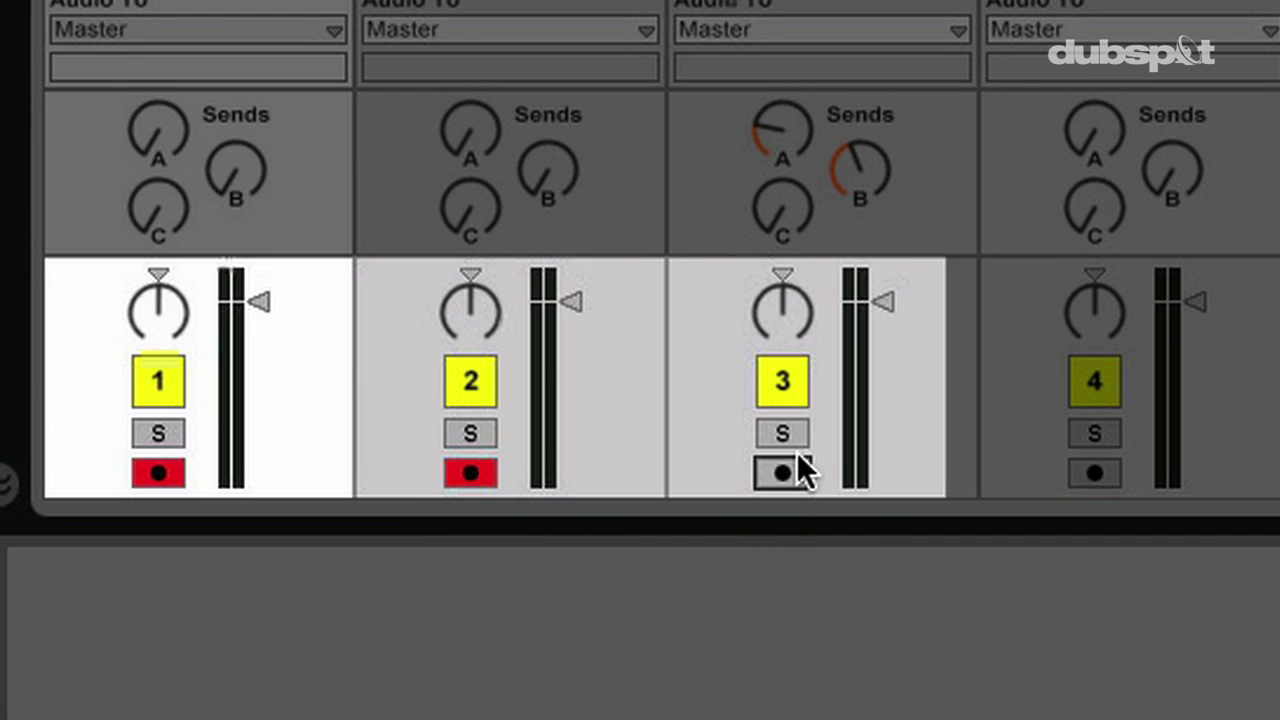
{"action": "scroll", "coordinate": [900, 470], "scroll_direction": "right", "scroll_amount": 5}
{"action": "left_click", "coordinate": [786, 471]}
{"action": "left_click", "coordinate": [888, 472]}
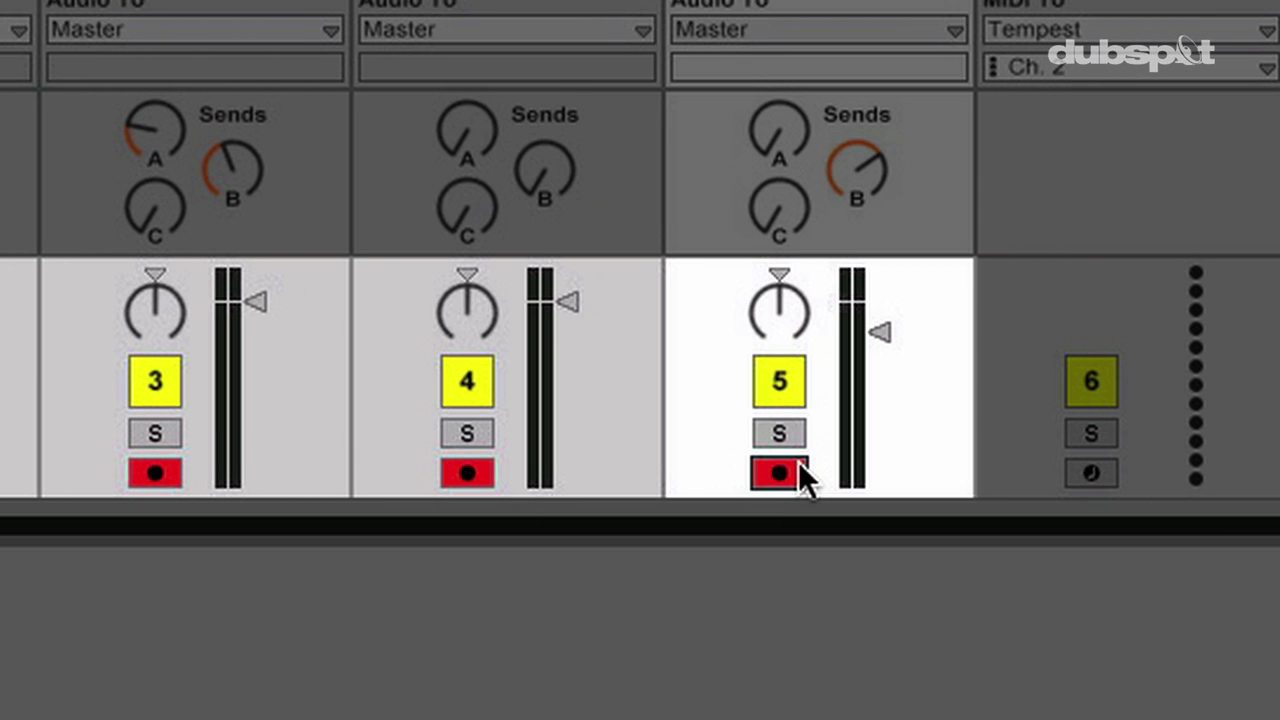
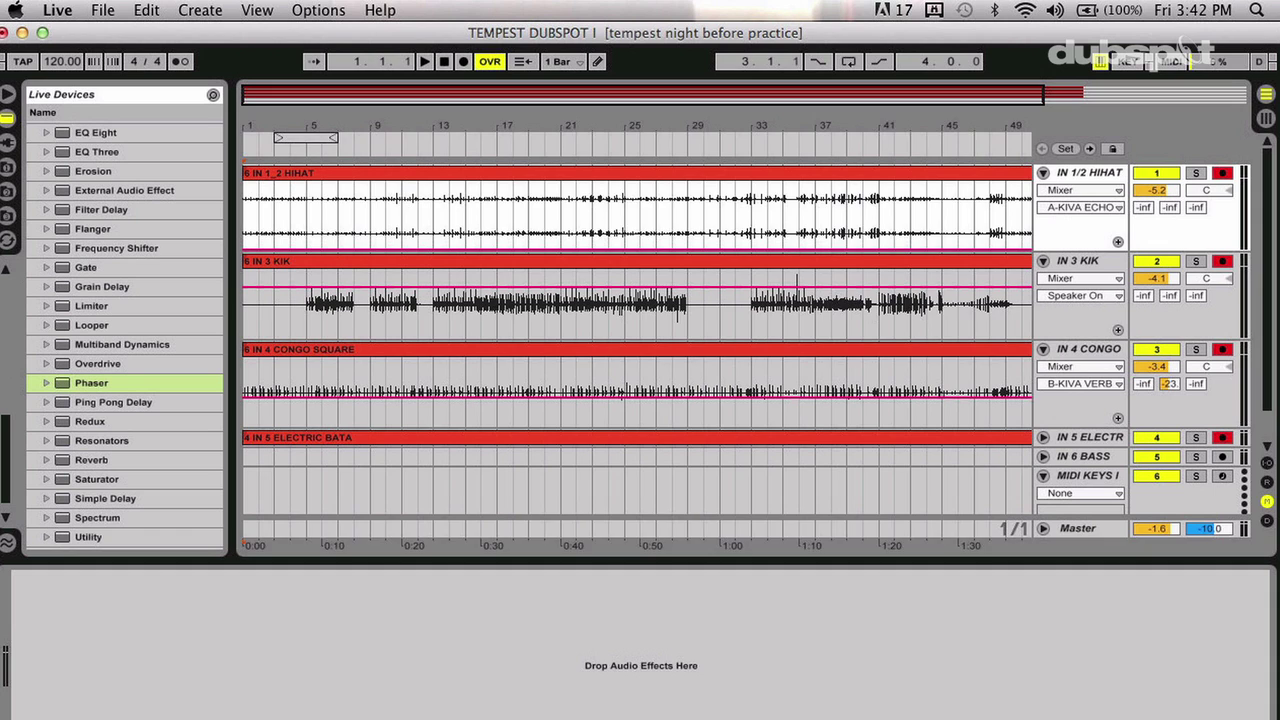
Step: Duplicate bars 29 to 33 across the HIHAT, KIK and CONGO SQUARE tracks, and undo the duplication
{"action": "left_click_drag", "start_coordinate": [400, 121], "coordinate": [368, 119]}
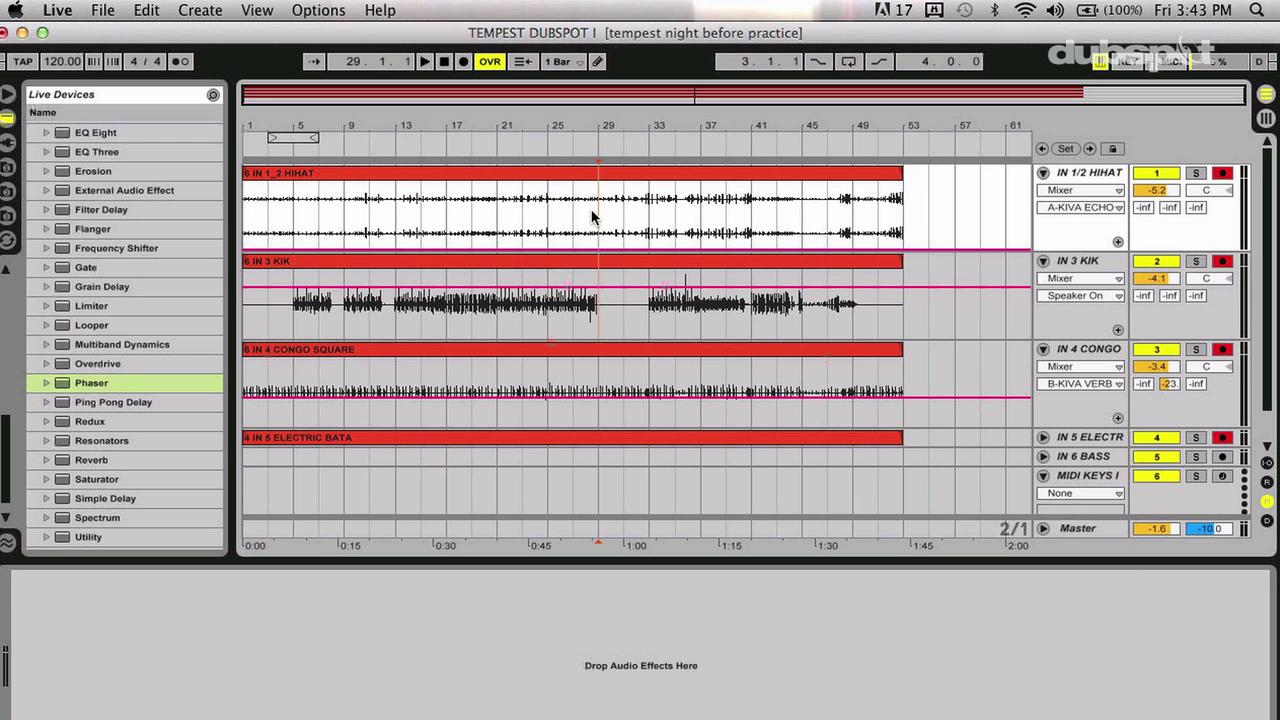
{"action": "left_click_drag", "start_coordinate": [602, 206], "coordinate": [655, 378]}
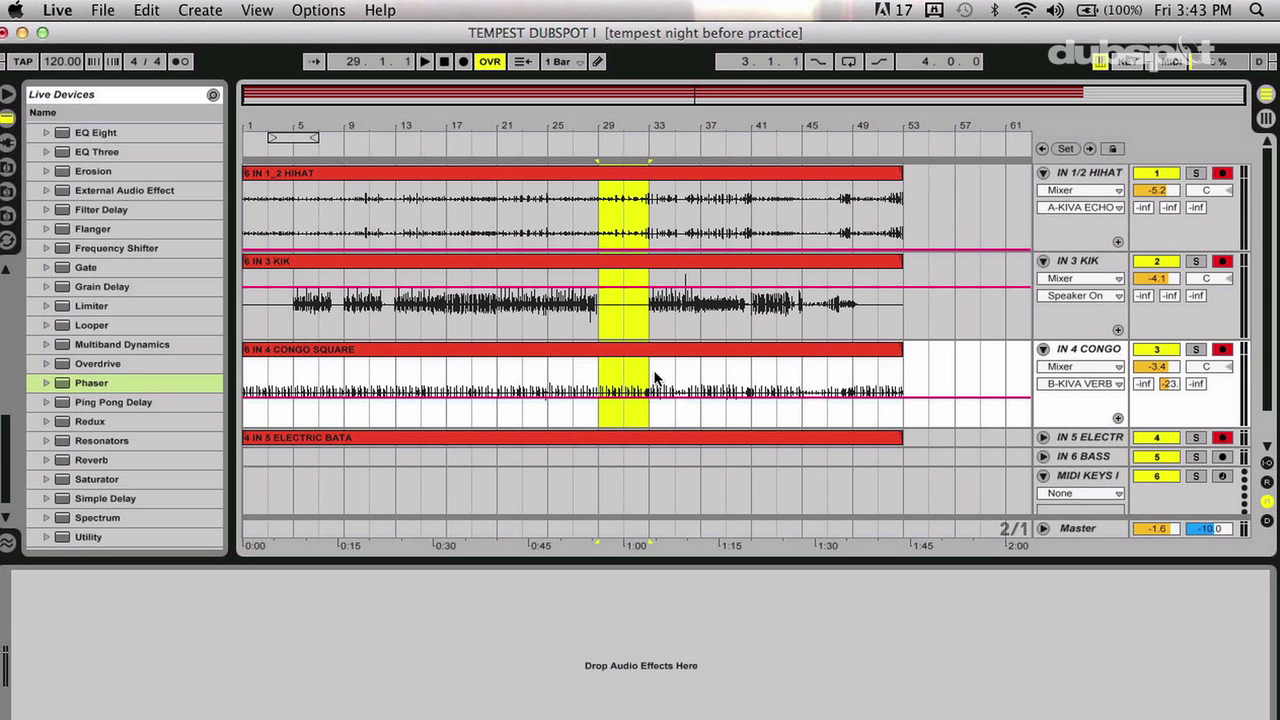
{"action": "key", "text": "super+d"}
{"action": "key", "text": "super+z"}
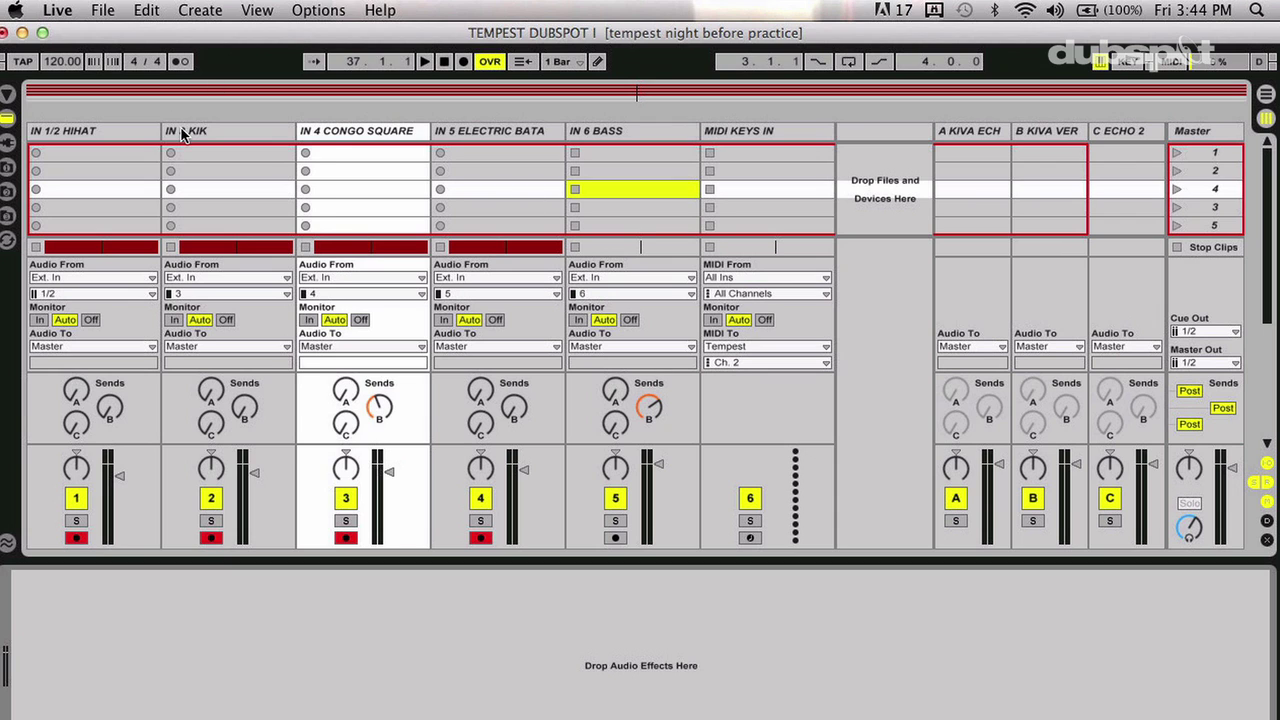
Step: Add the Kick EQ 1 preset from EQ Eight's Drums folder to the IN 3 KIK track
{"action": "left_click", "coordinate": [183, 135]}
{"action": "left_click", "coordinate": [9, 96]}
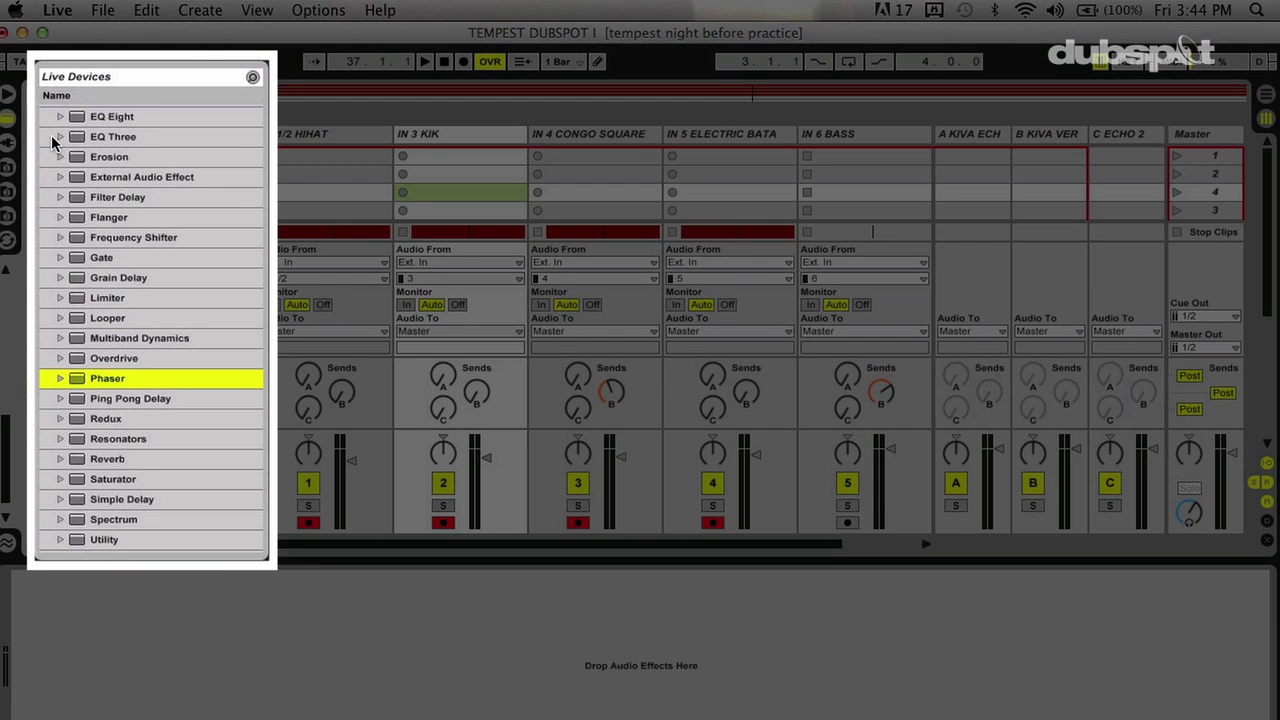
{"action": "left_click", "coordinate": [55, 138]}
{"action": "left_click", "coordinate": [60, 117]}
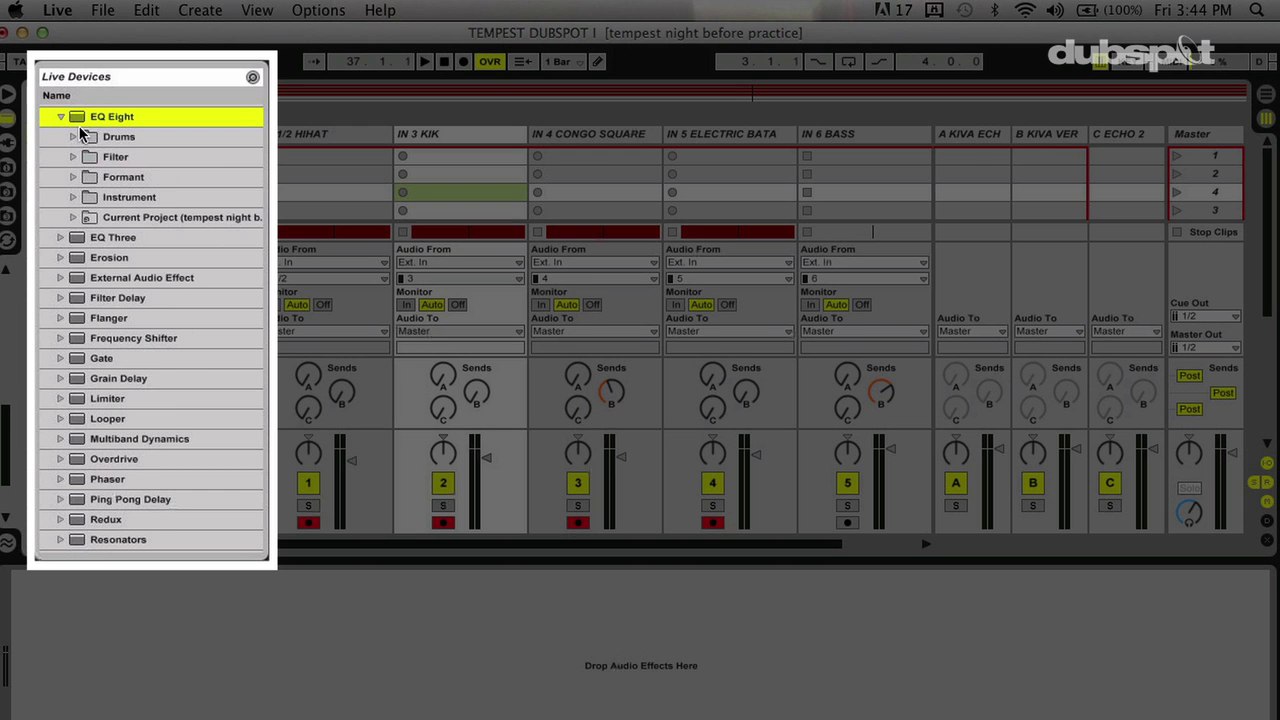
{"action": "left_click", "coordinate": [72, 137]}
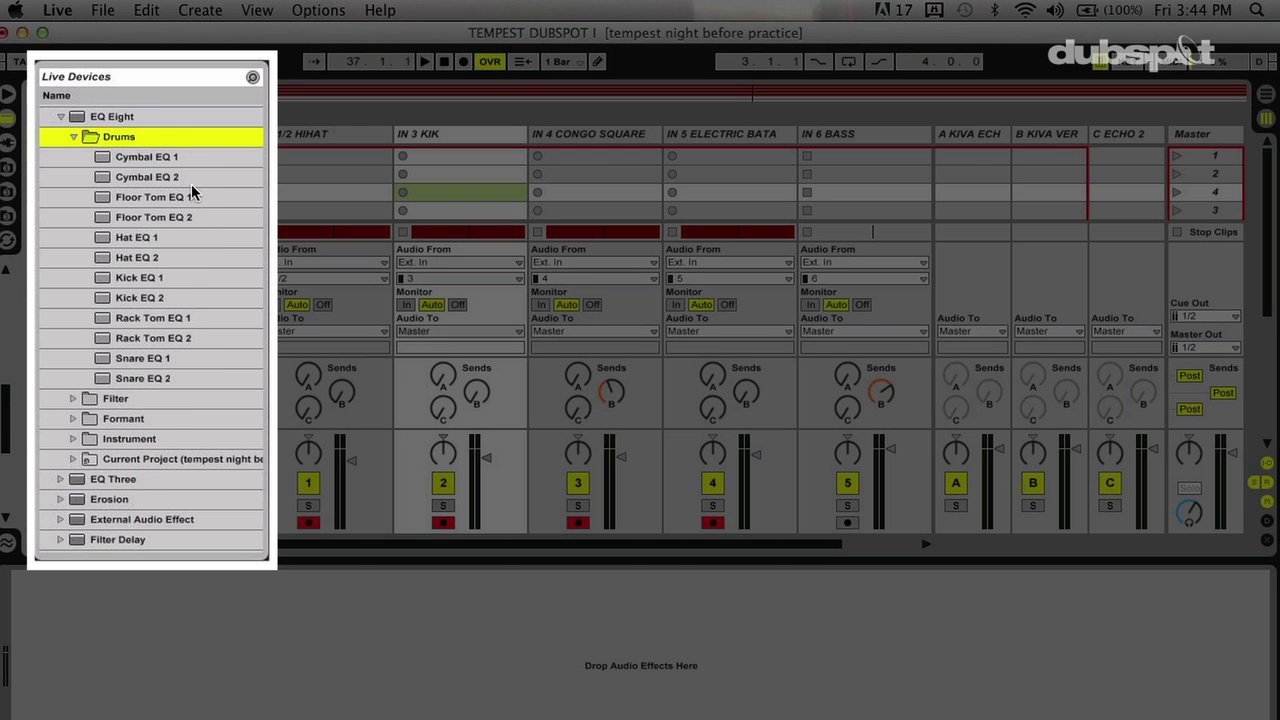
{"action": "left_click", "coordinate": [145, 284]}
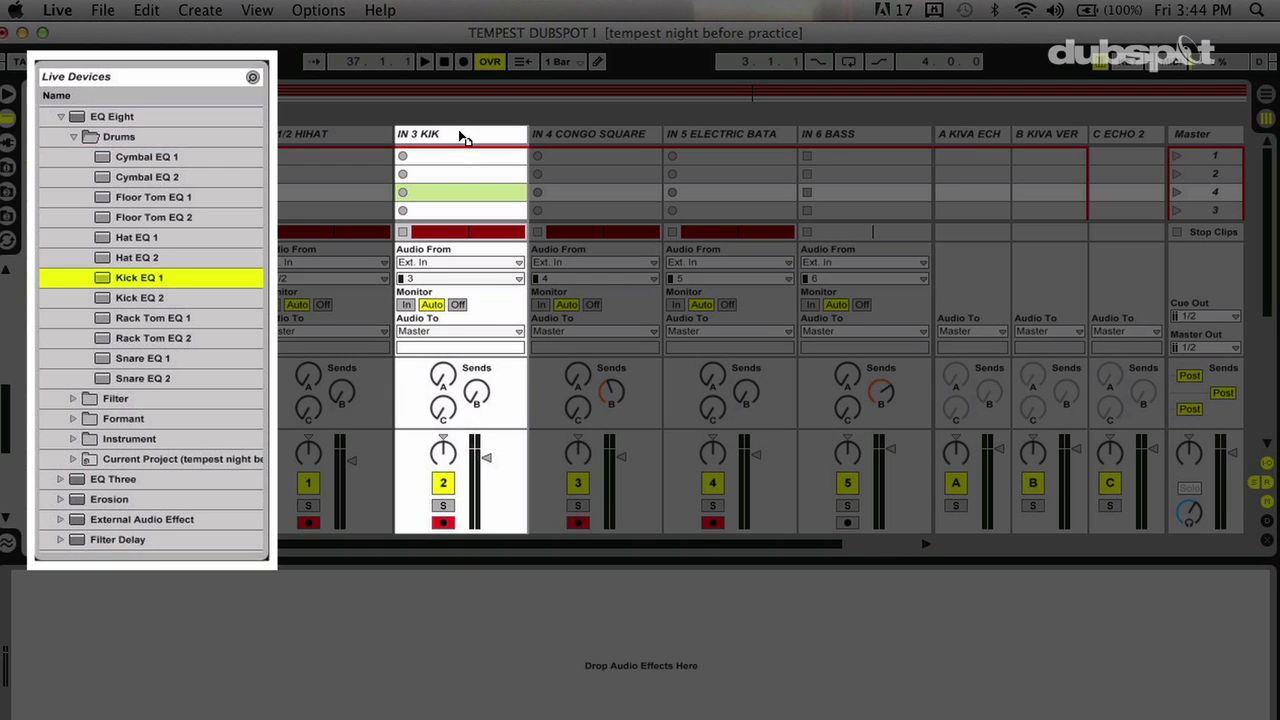
{"action": "left_click_drag", "start_coordinate": [462, 137], "coordinate": [462, 137]}
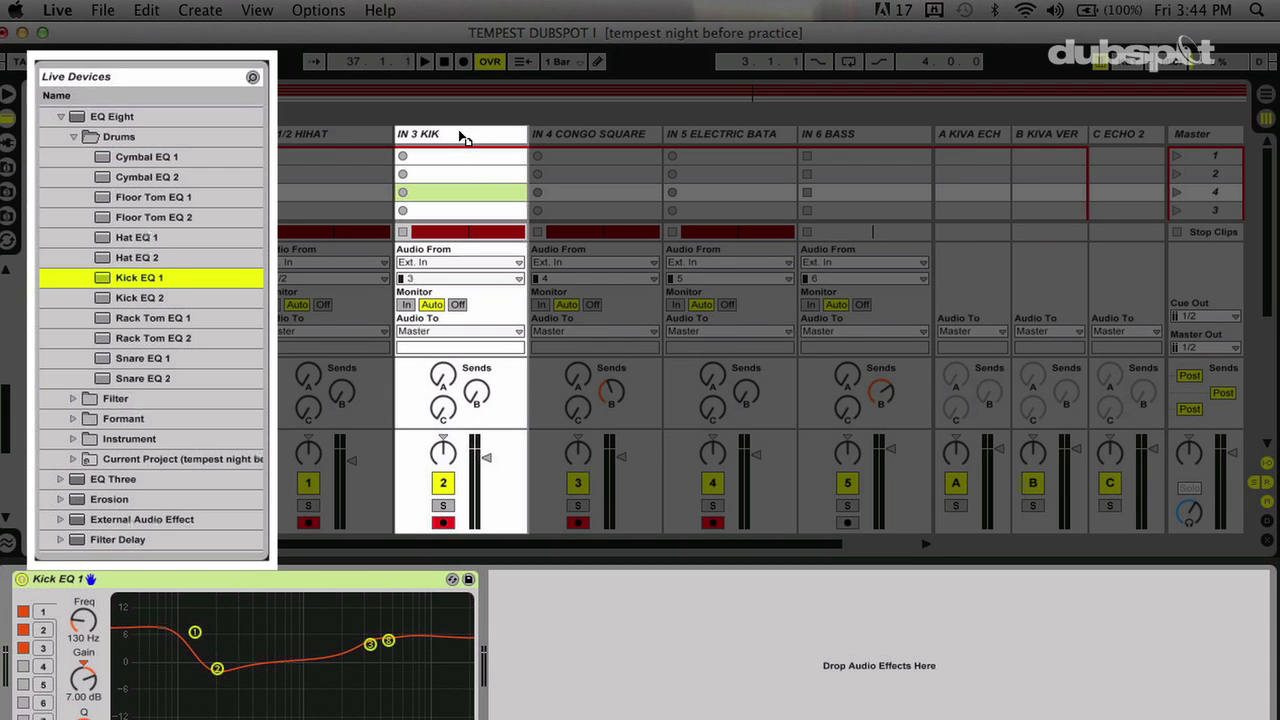
Step: Add the Rack Tom EQ 1 preset to the IN 4 CONGO SQUARE track's device chain
{"action": "left_click", "coordinate": [561, 137]}
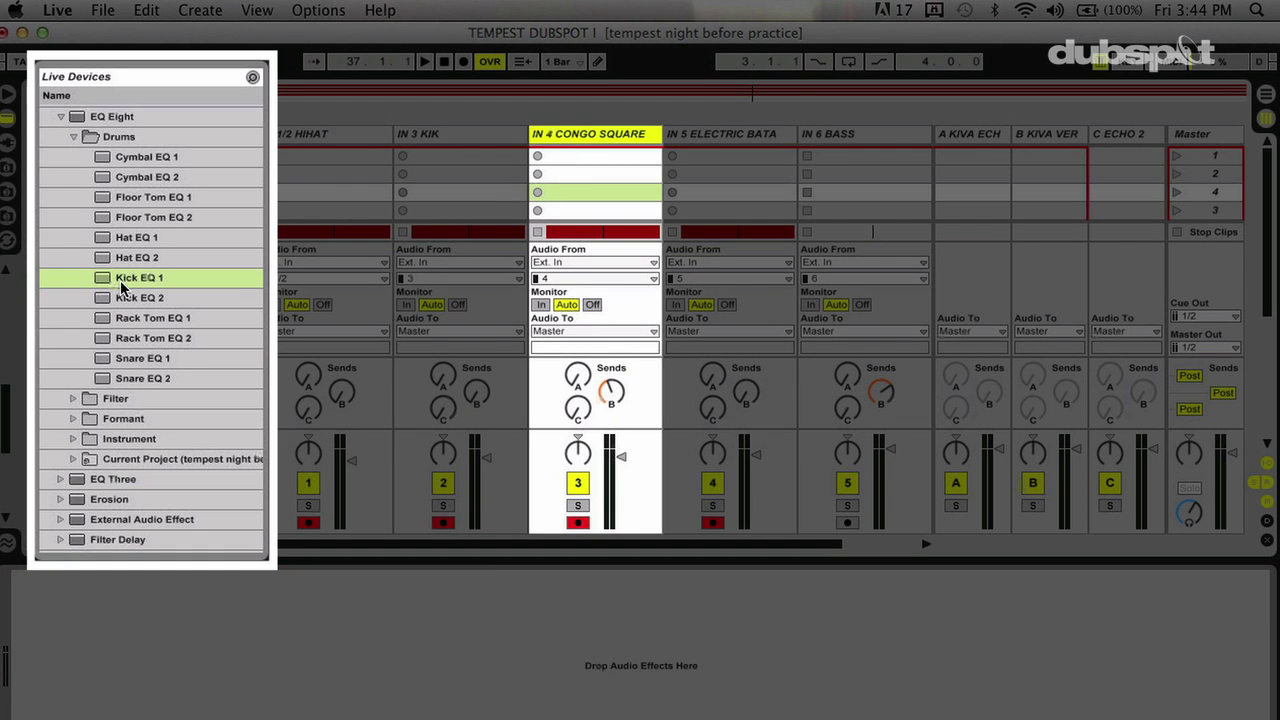
{"action": "left_click", "coordinate": [126, 320]}
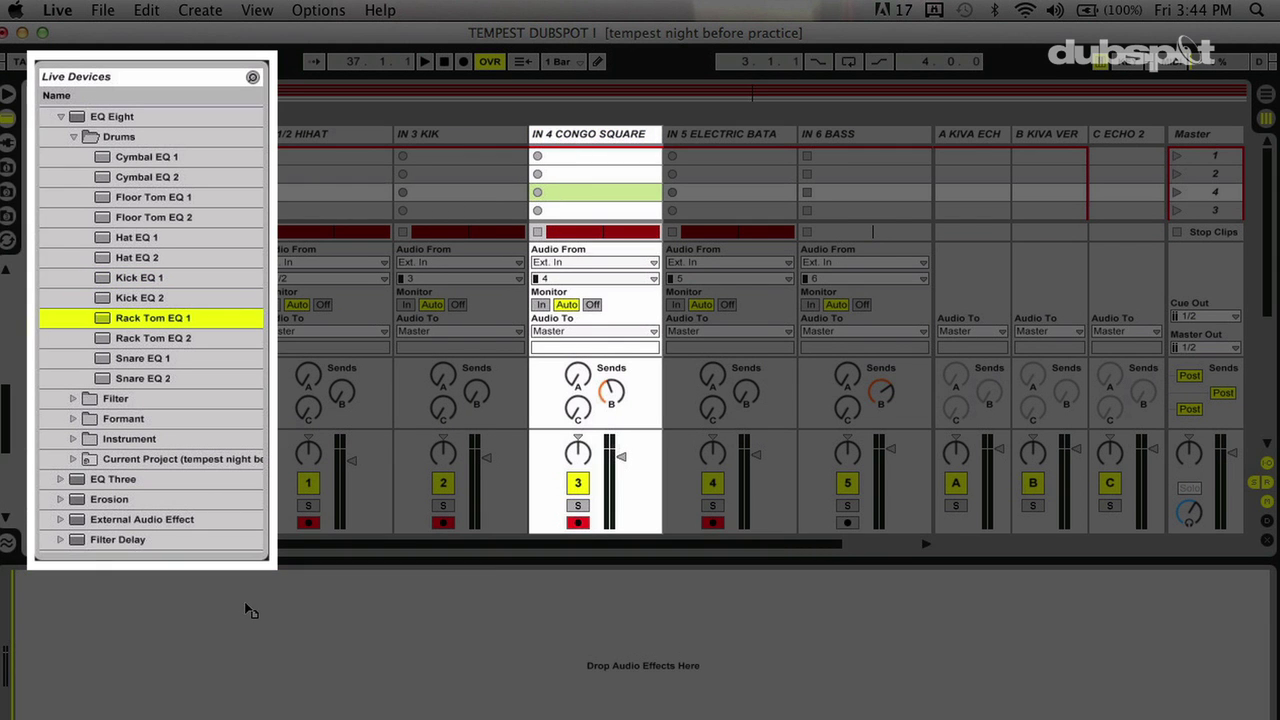
{"action": "left_click_drag", "start_coordinate": [250, 610], "coordinate": [250, 610]}
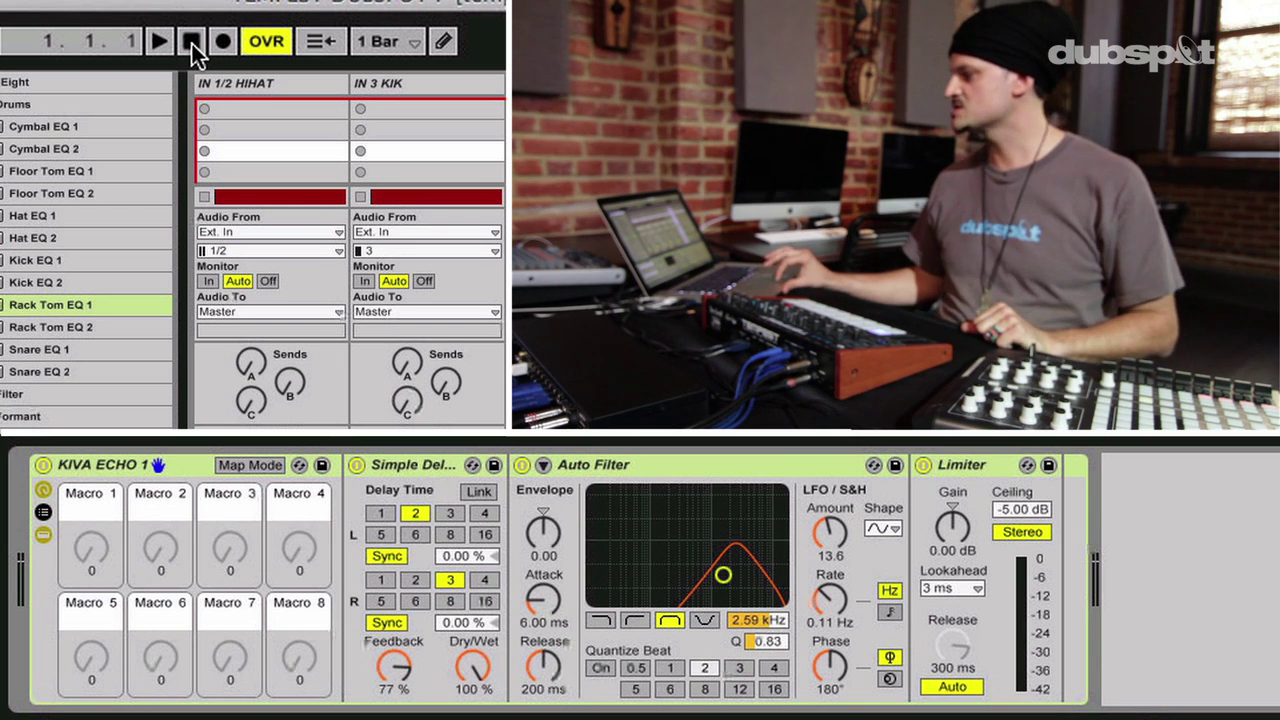
Step: Start playback of the recorded arrangement from the beginning
{"action": "left_click", "coordinate": [161, 41]}
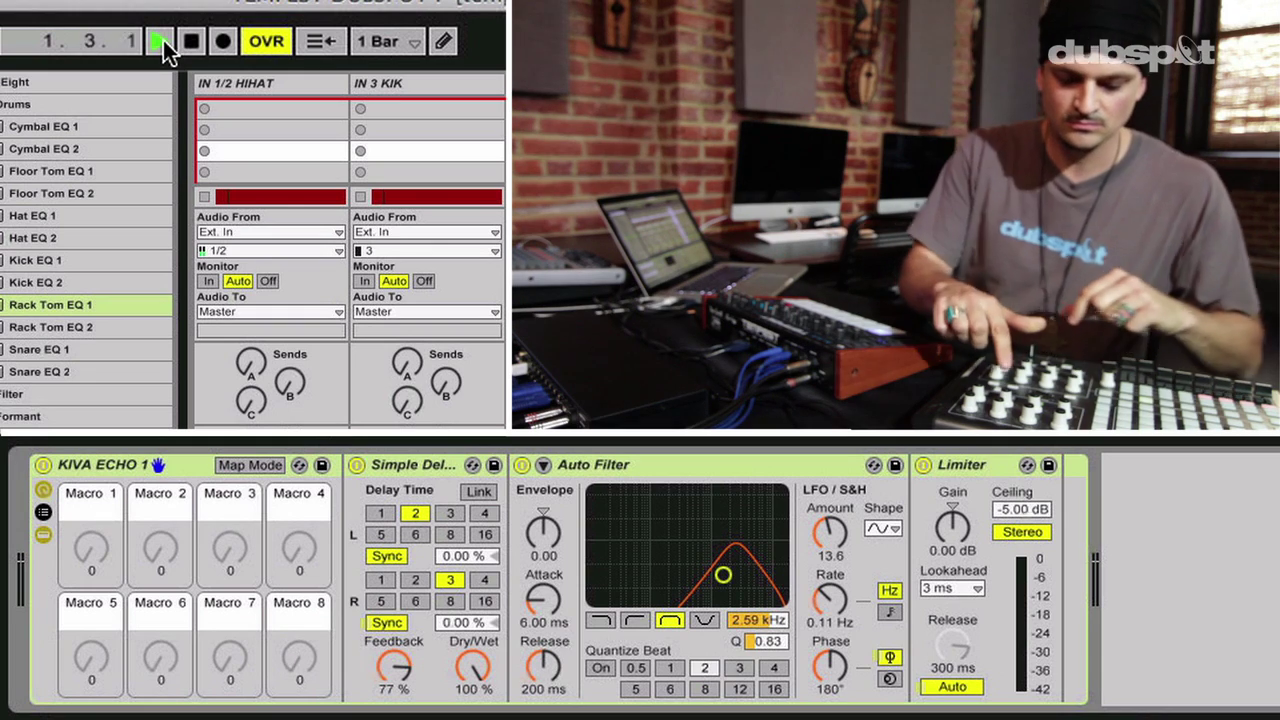